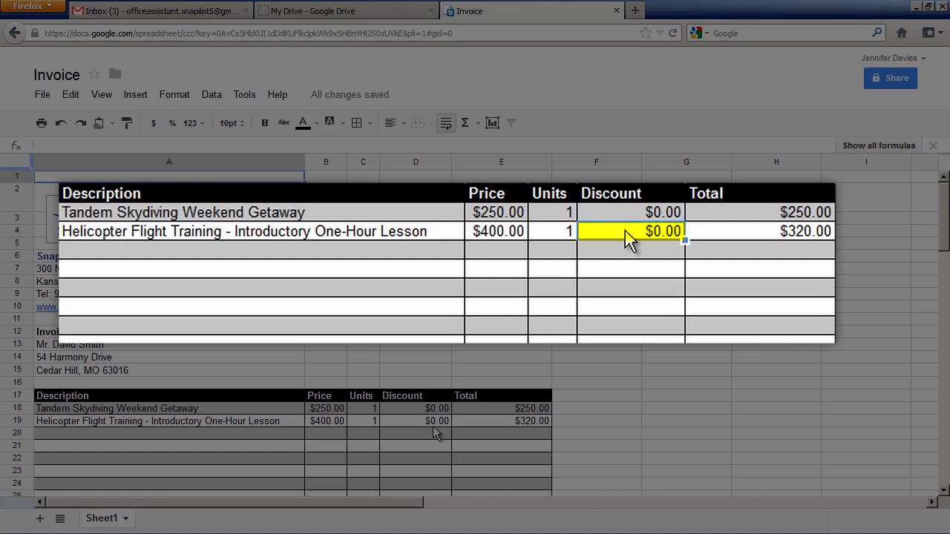
Calculate the Helicopter Flight Training discount in cell D19 with the formula =B19*0.2.
{"action": "type", "text": "="}
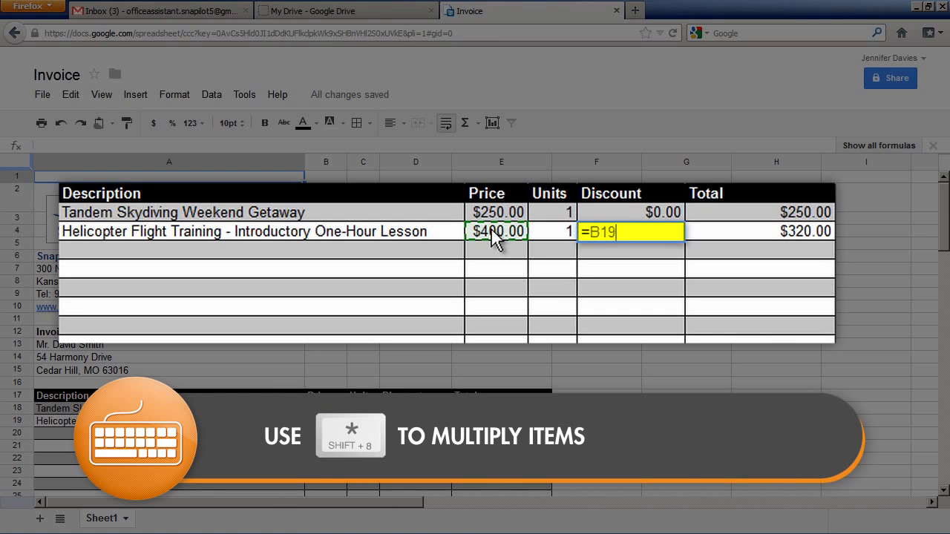
{"action": "type", "text": "*"}
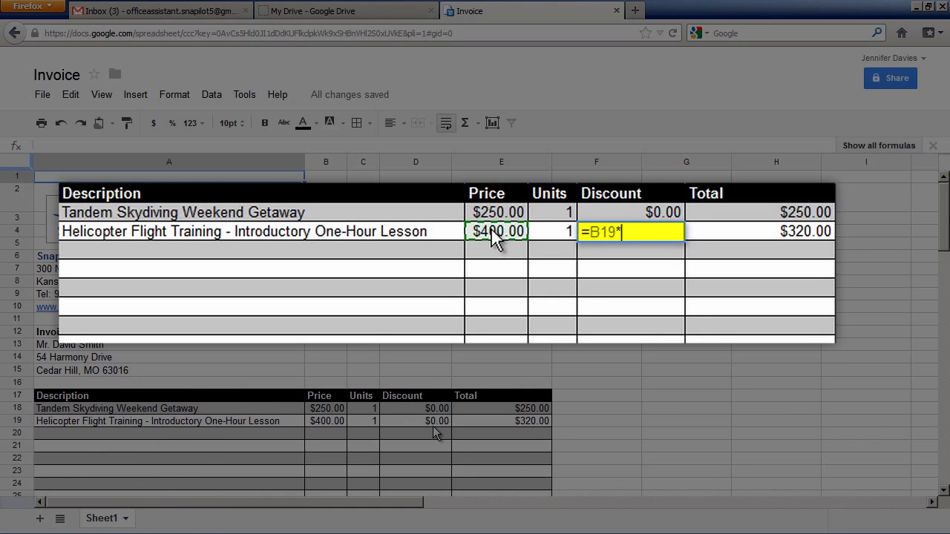
{"action": "type", "text": "0.2"}
{"action": "key", "text": "Return"}
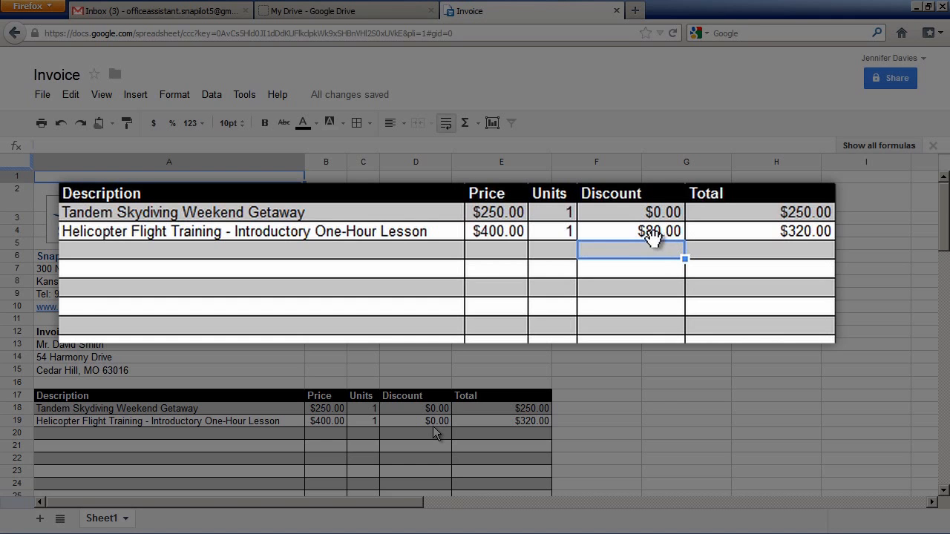
{"action": "left_click", "coordinate": [654, 238]}
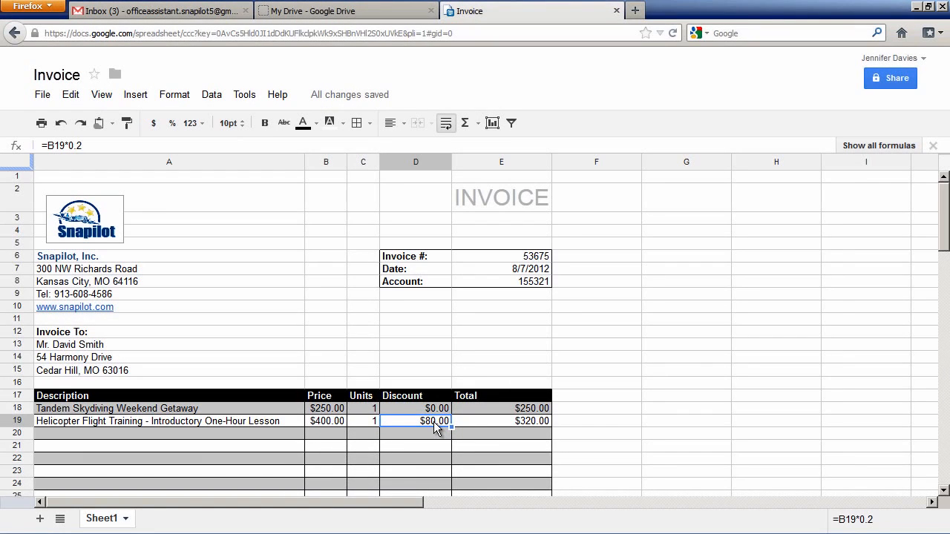
Replace the Tandem Skydiving total in cell E18 with the formula =B18*C18-D18.
{"action": "left_click_drag", "start_coordinate": [945, 226], "coordinate": [946, 281]}
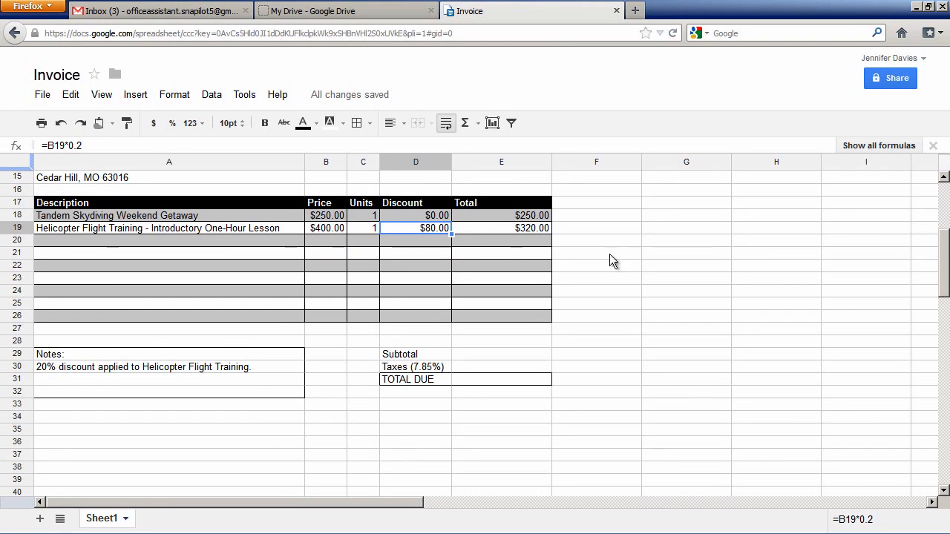
{"action": "left_click", "coordinate": [487, 214]}
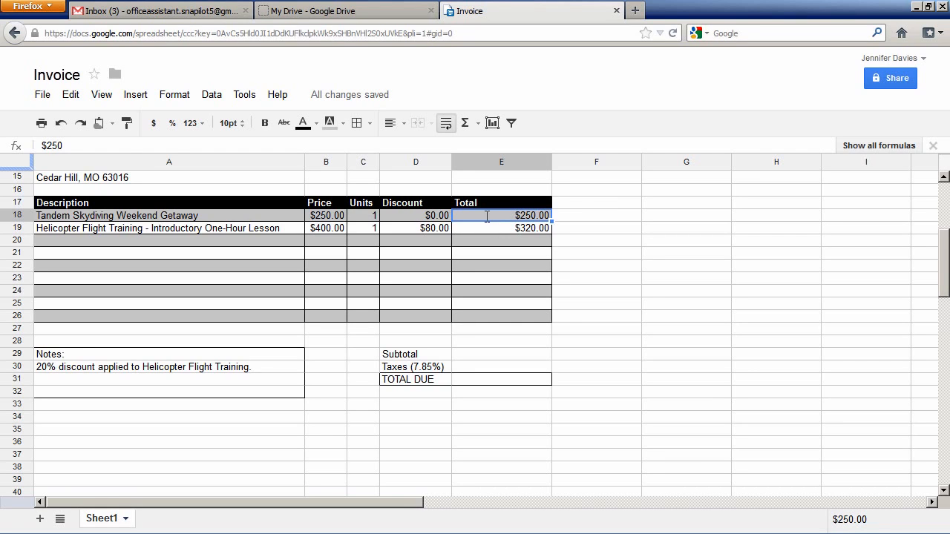
{"action": "type", "text": "="}
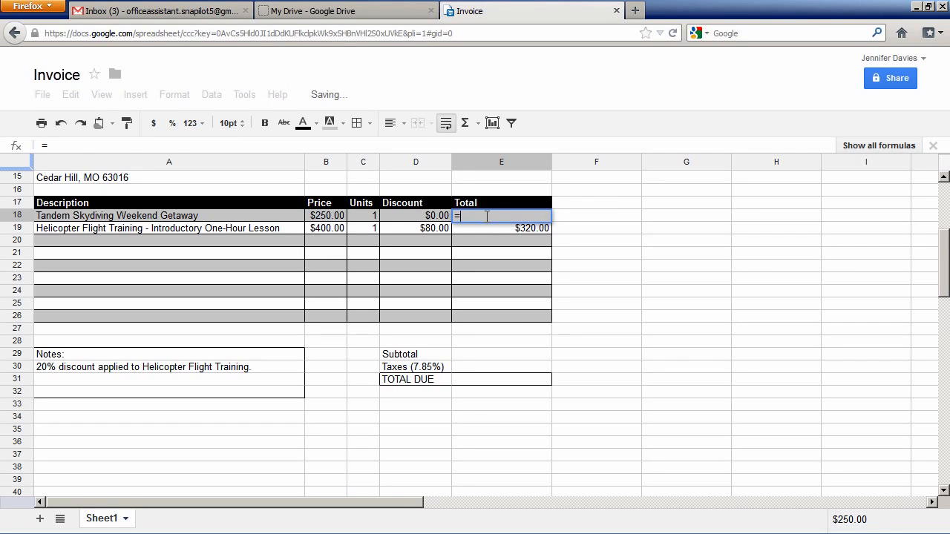
{"action": "left_click", "coordinate": [333, 220]}
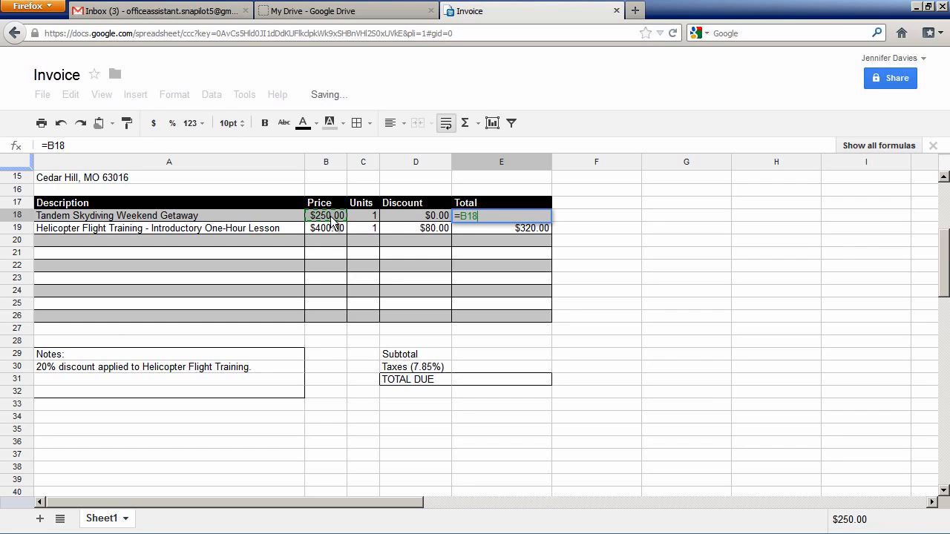
{"action": "type", "text": "*"}
{"action": "left_click", "coordinate": [360, 215]}
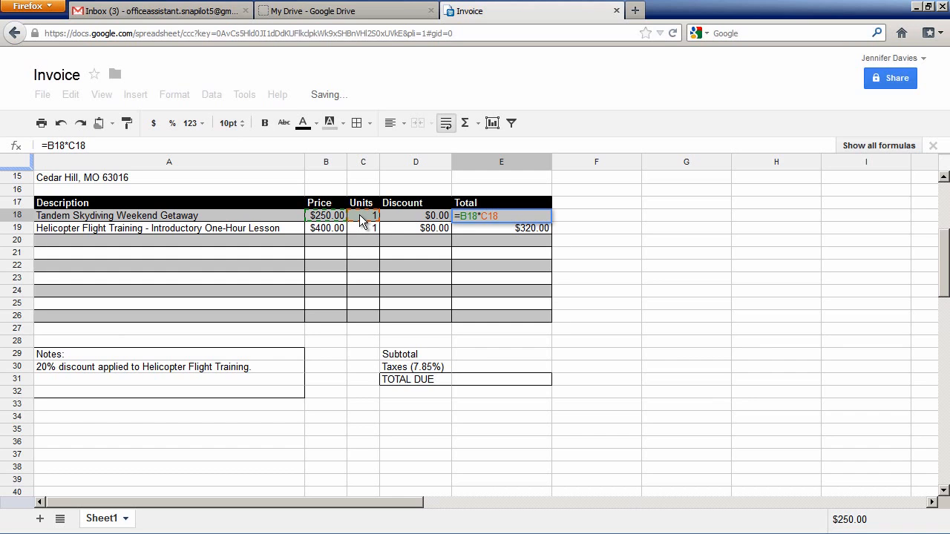
{"action": "type", "text": "-"}
{"action": "left_click", "coordinate": [420, 221]}
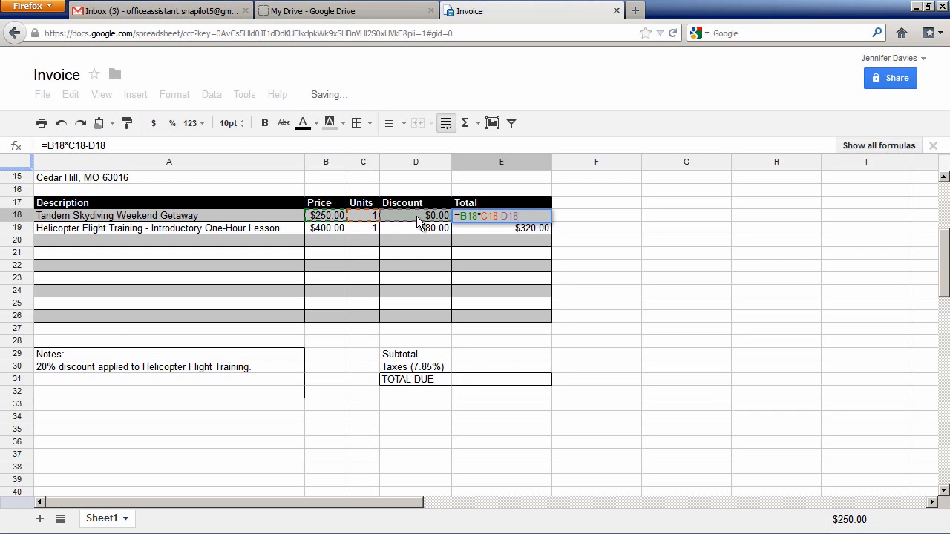
{"action": "key", "text": "Return"}
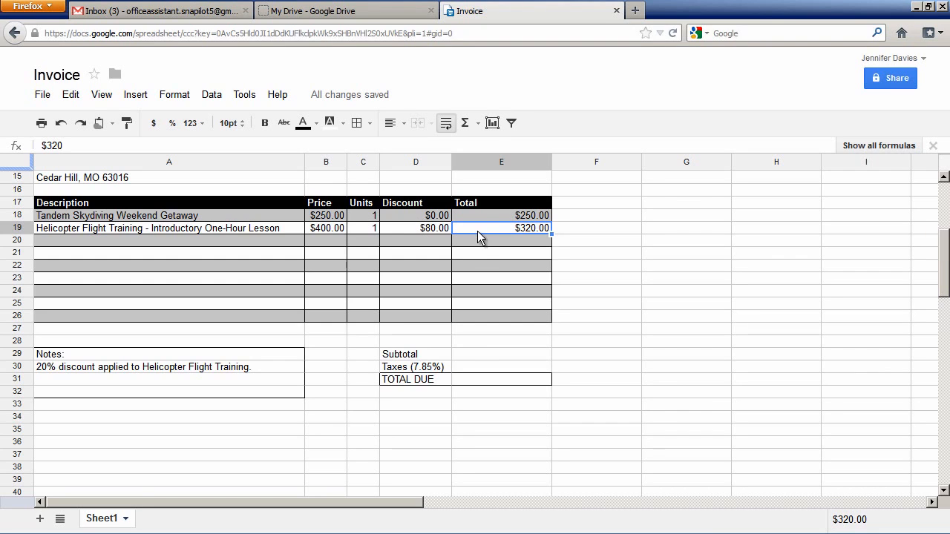
Copy the total formula from cell E18 and paste it with its formatting into E19:E26.
{"action": "left_click", "coordinate": [487, 261]}
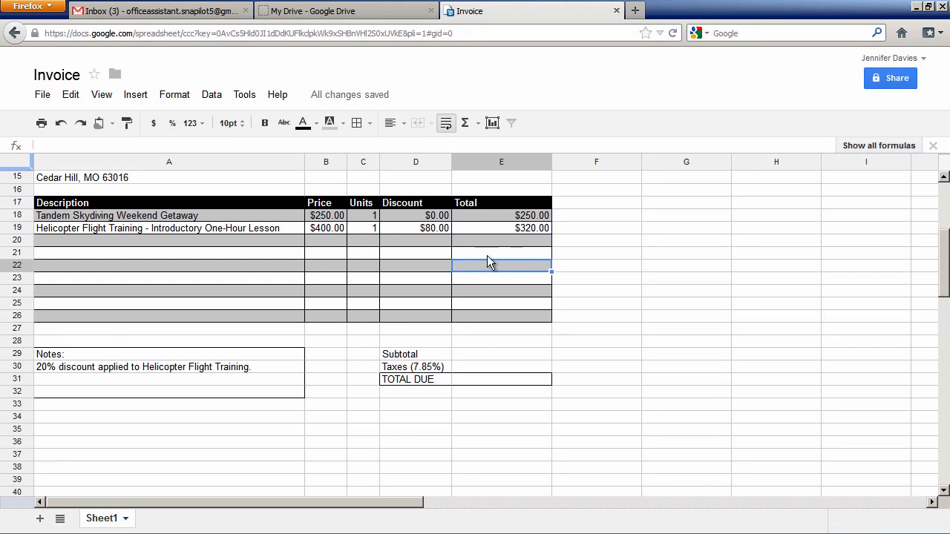
{"action": "left_click", "coordinate": [491, 215]}
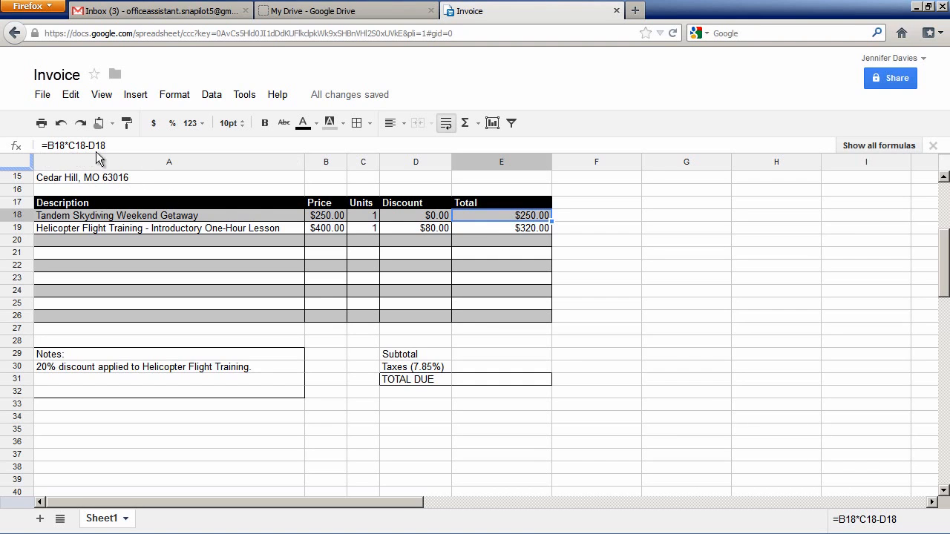
{"action": "left_click", "coordinate": [69, 95]}
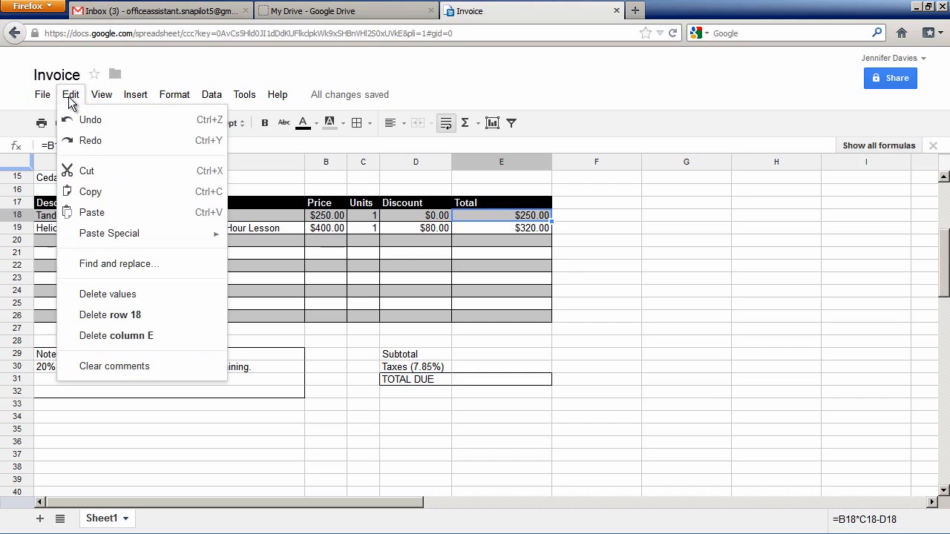
{"action": "left_click", "coordinate": [101, 195]}
{"action": "left_click", "coordinate": [468, 226]}
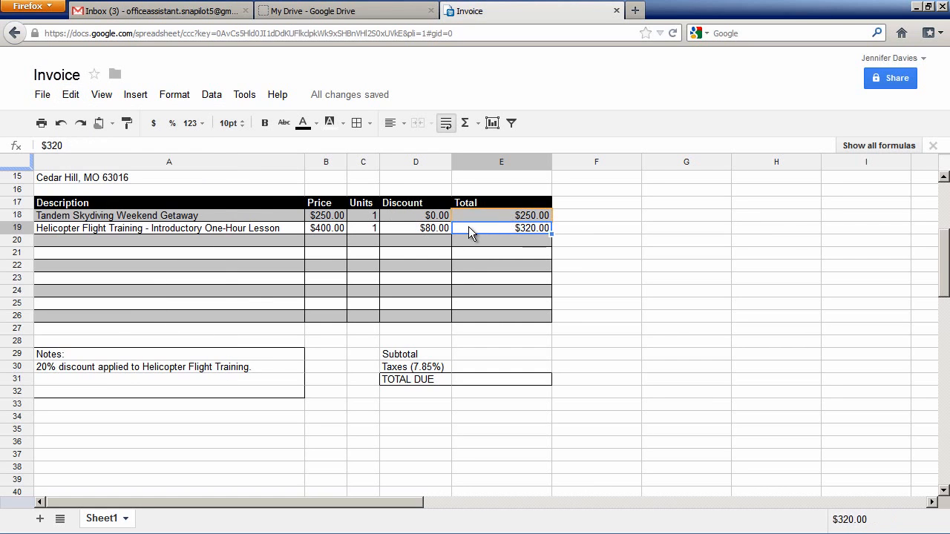
{"action": "left_click_drag", "start_coordinate": [471, 227], "coordinate": [462, 317]}
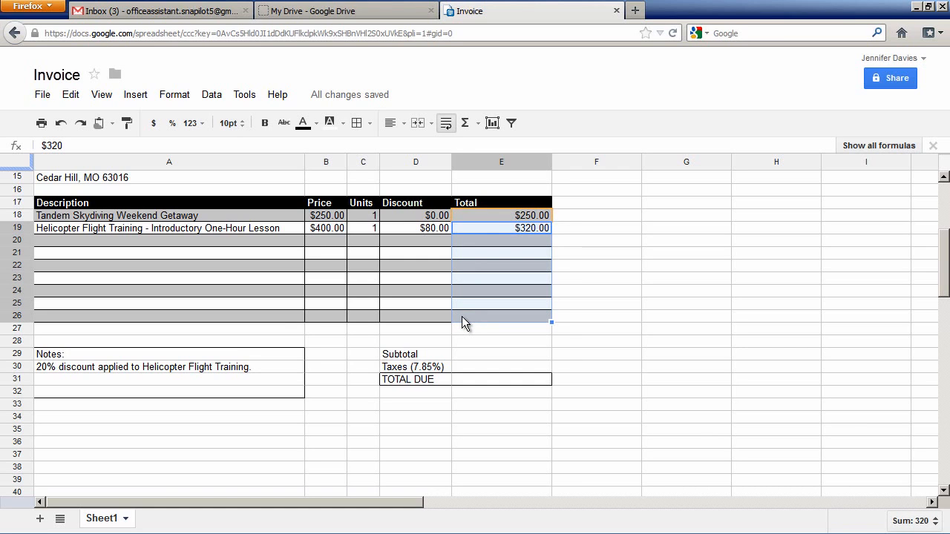
{"action": "left_click", "coordinate": [74, 97]}
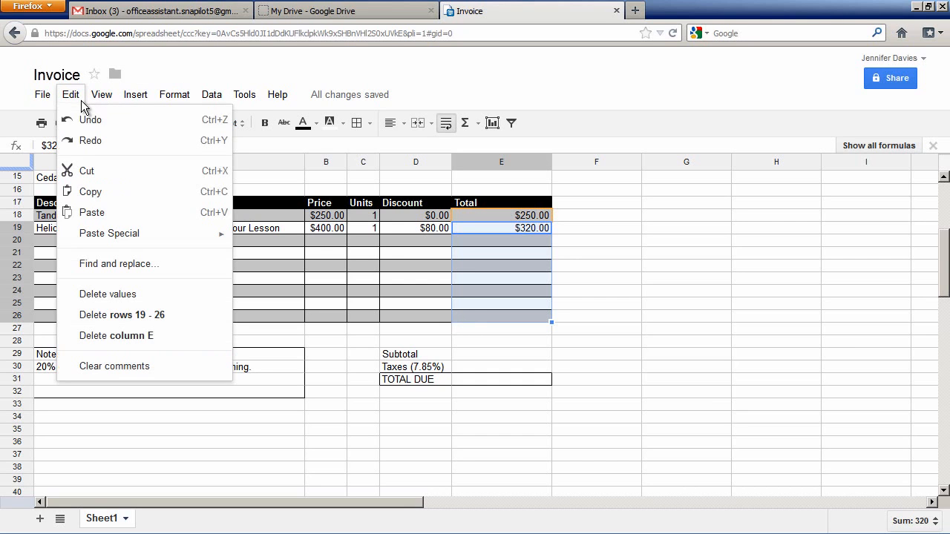
{"action": "left_click", "coordinate": [123, 216]}
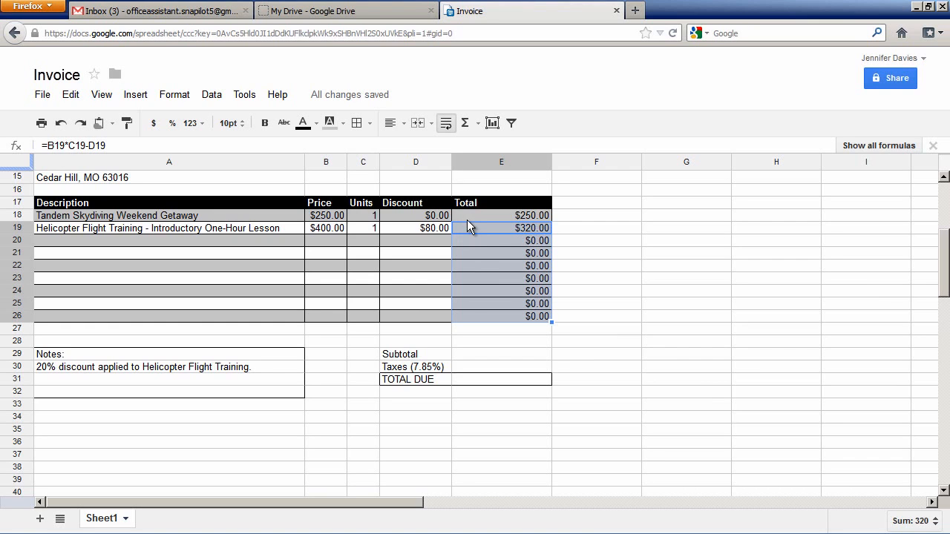
Undo the paste into the Total column.
{"action": "left_click", "coordinate": [421, 280]}
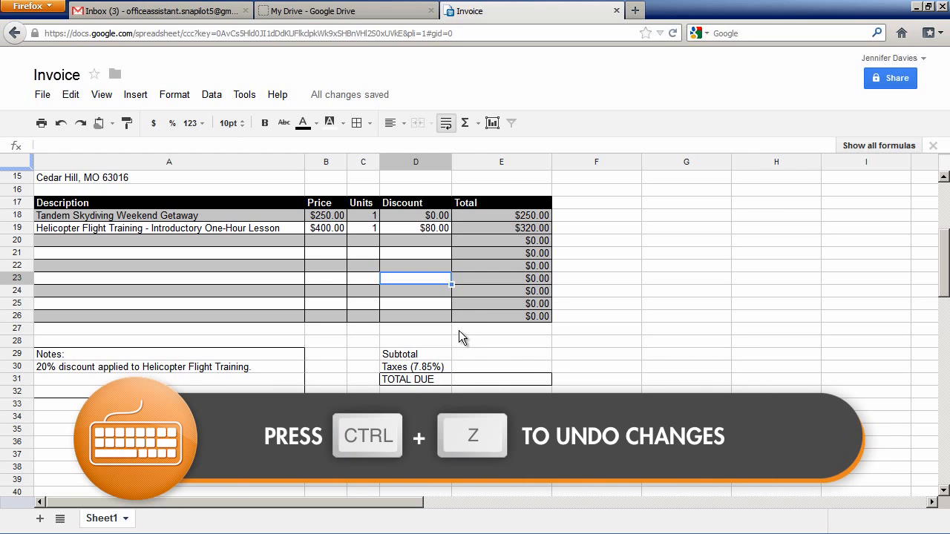
{"action": "key", "text": "ctrl+z"}
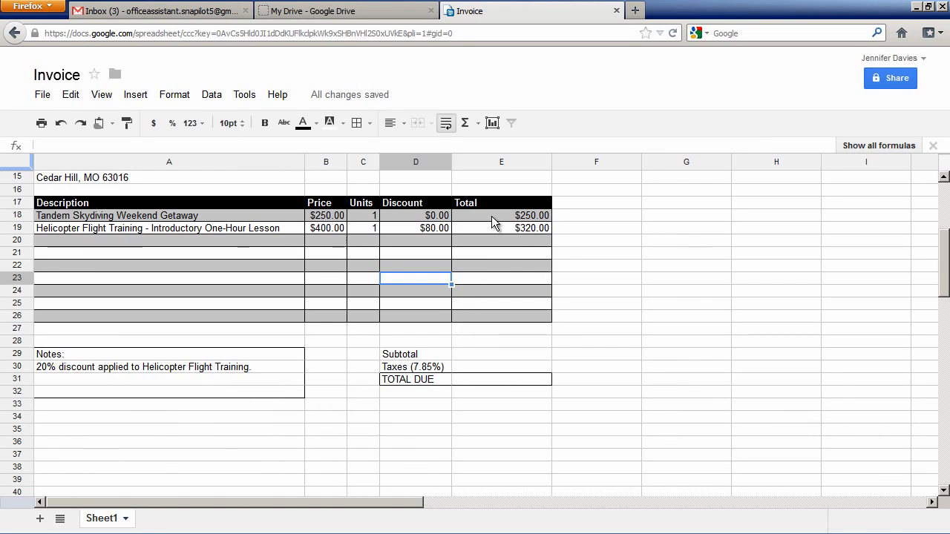
Copy cell E18, paste only its formula into E19:E26, and check the formulas in the pasted cells.
{"action": "left_click", "coordinate": [491, 216]}
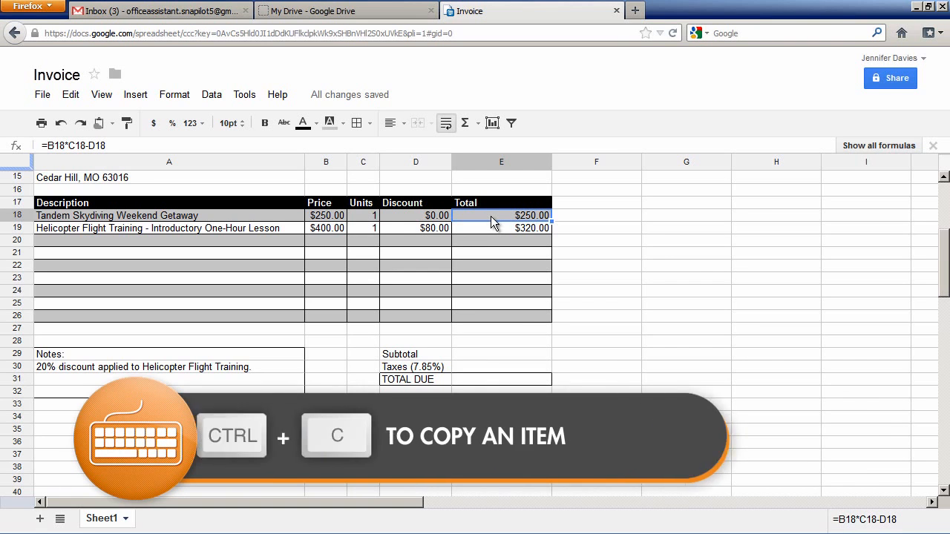
{"action": "key", "text": "ctrl+c"}
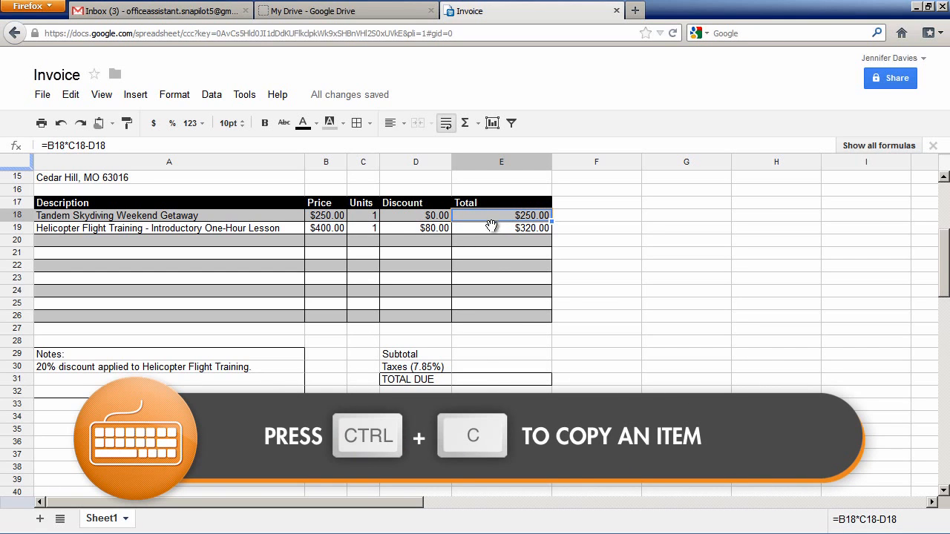
{"action": "left_click_drag", "start_coordinate": [490, 228], "coordinate": [490, 316]}
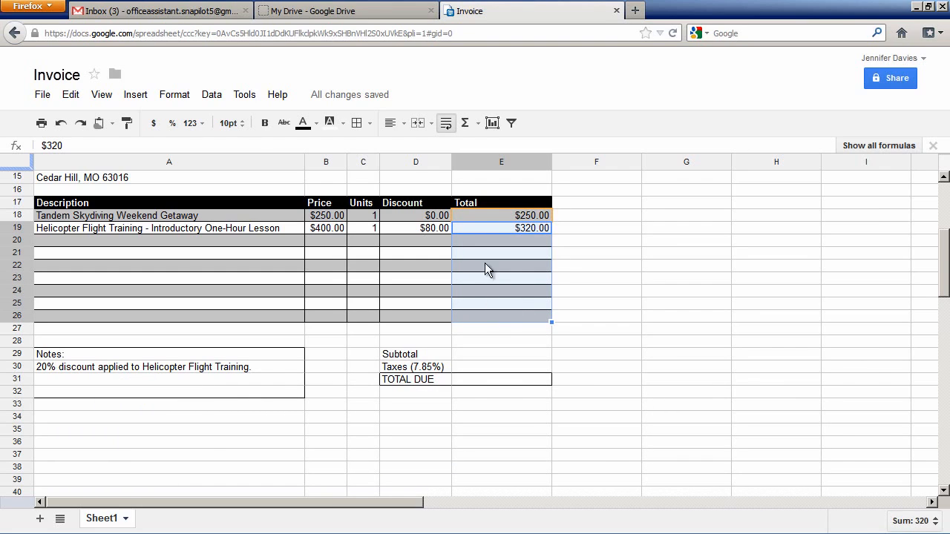
{"action": "left_click", "coordinate": [72, 97]}
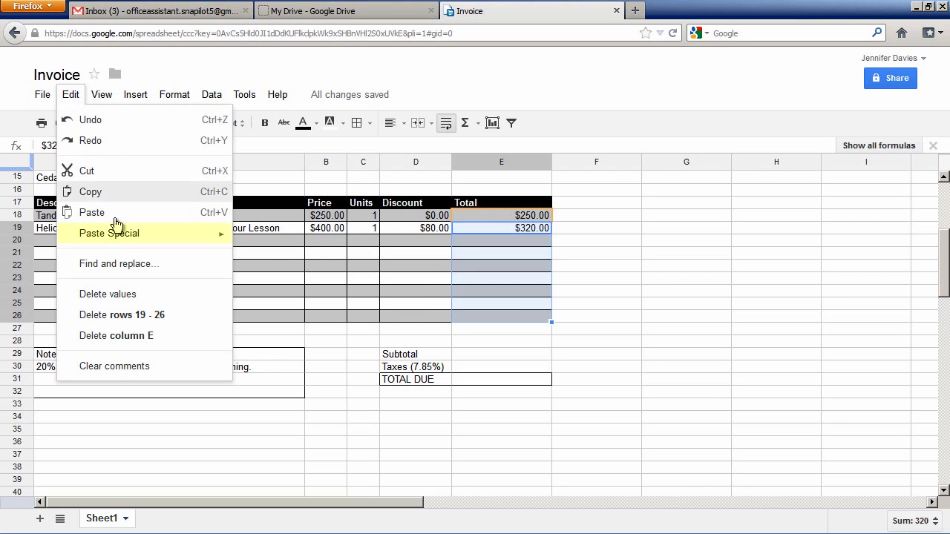
{"action": "mouse_move", "coordinate": [132, 238]}
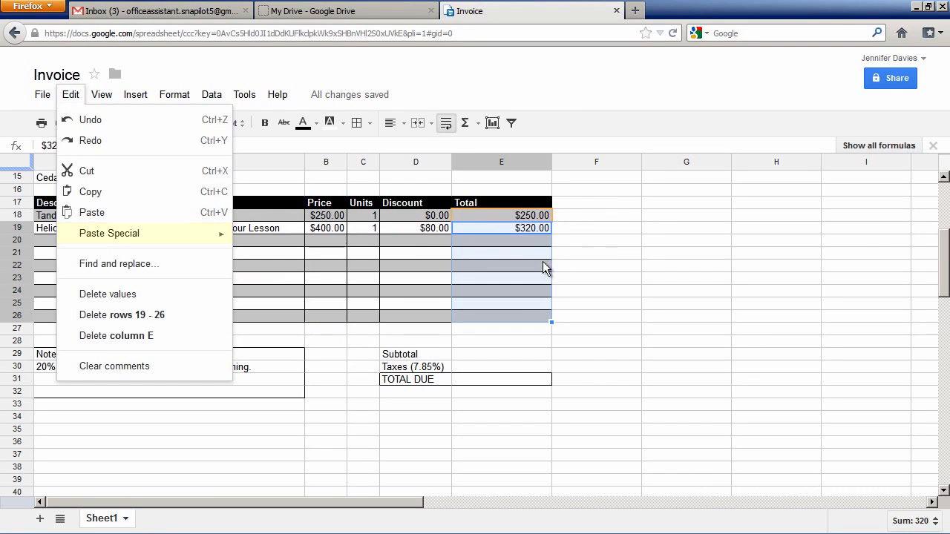
{"action": "right_click", "coordinate": [519, 240]}
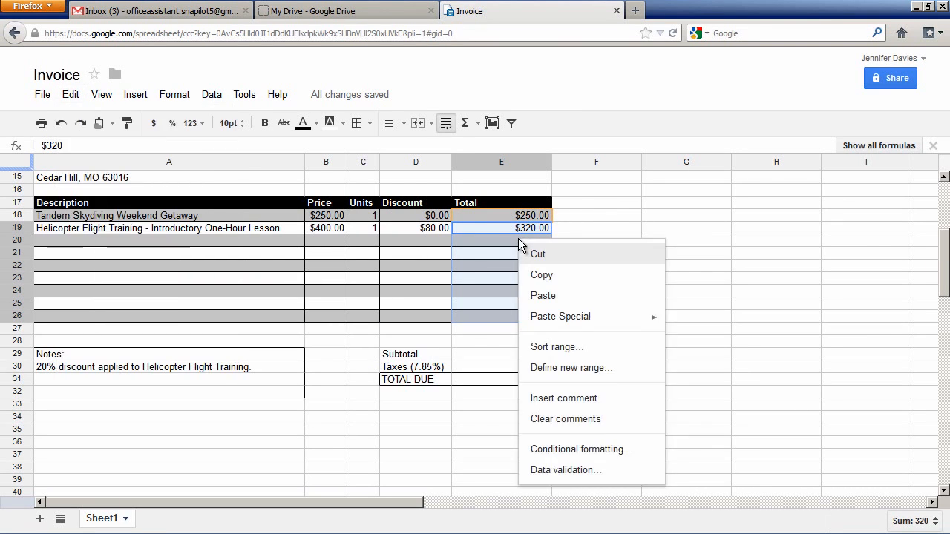
{"action": "mouse_move", "coordinate": [542, 324]}
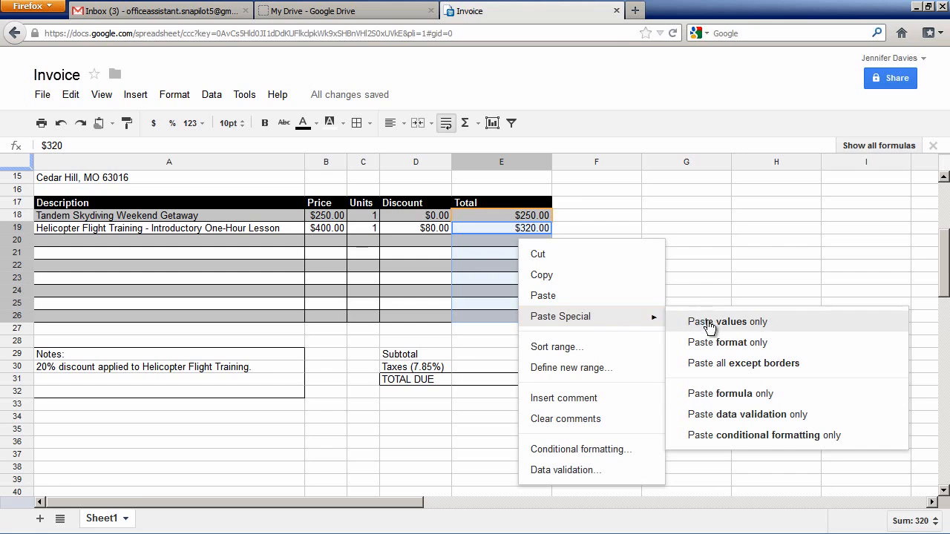
{"action": "left_click", "coordinate": [789, 395]}
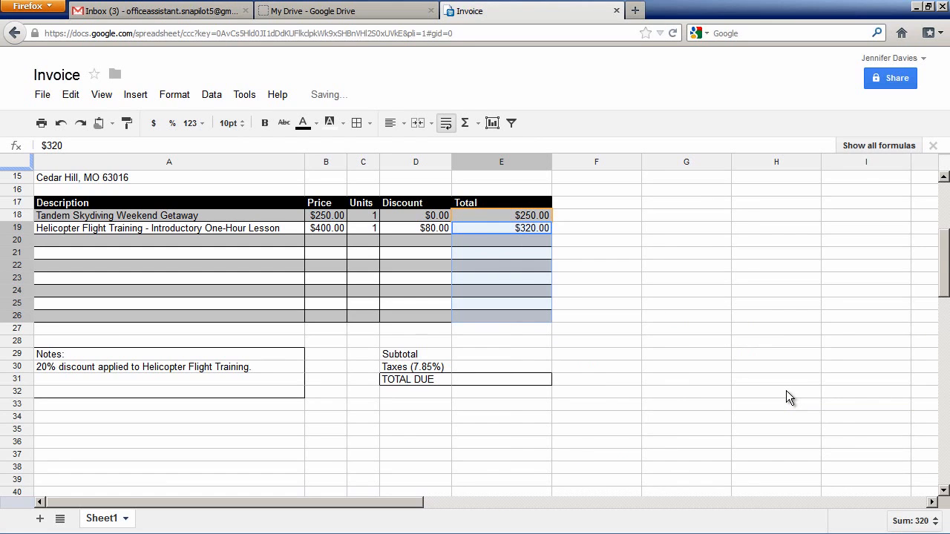
{"action": "left_click", "coordinate": [531, 241]}
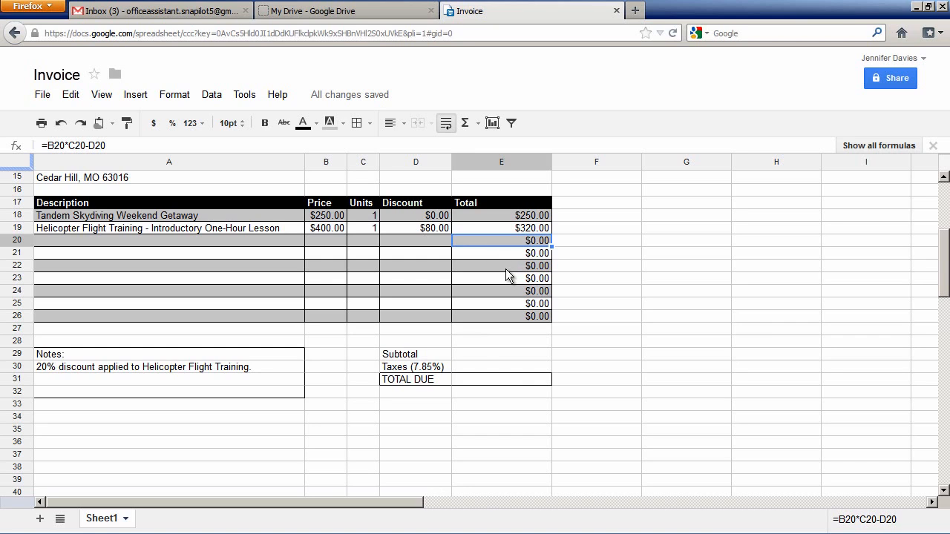
{"action": "left_click", "coordinate": [509, 270]}
{"action": "left_click", "coordinate": [512, 281]}
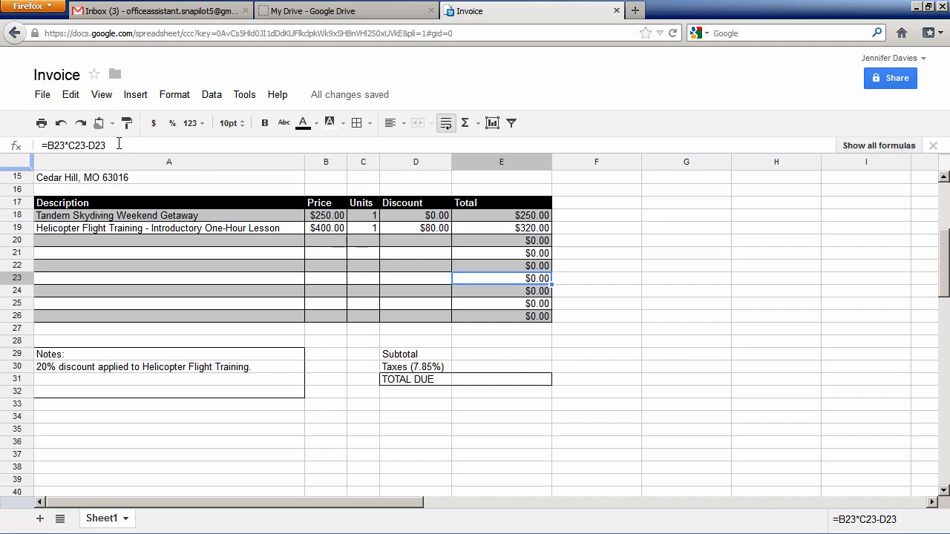
{"action": "left_click", "coordinate": [517, 230]}
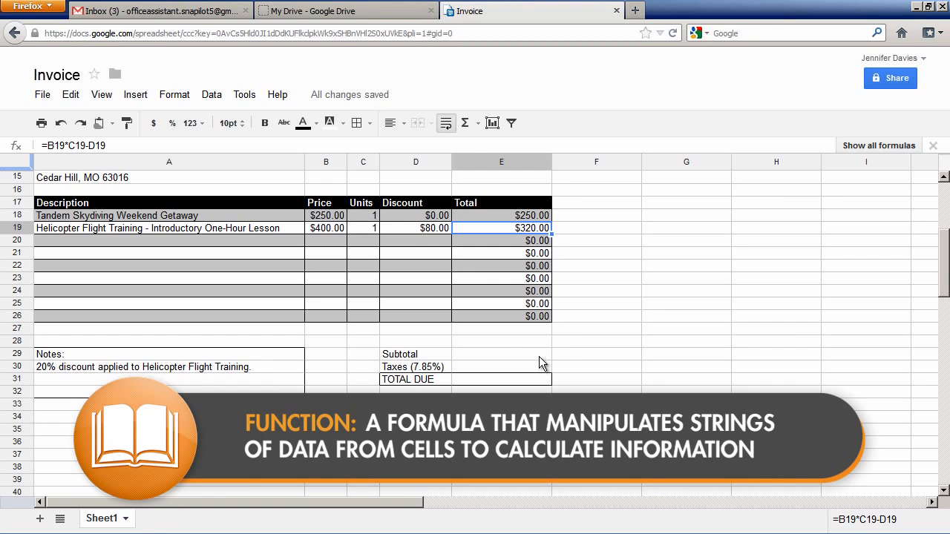
Look through the functions available for the Subtotal cell E29 and open the full Google spreadsheets function list.
{"action": "left_click", "coordinate": [522, 353]}
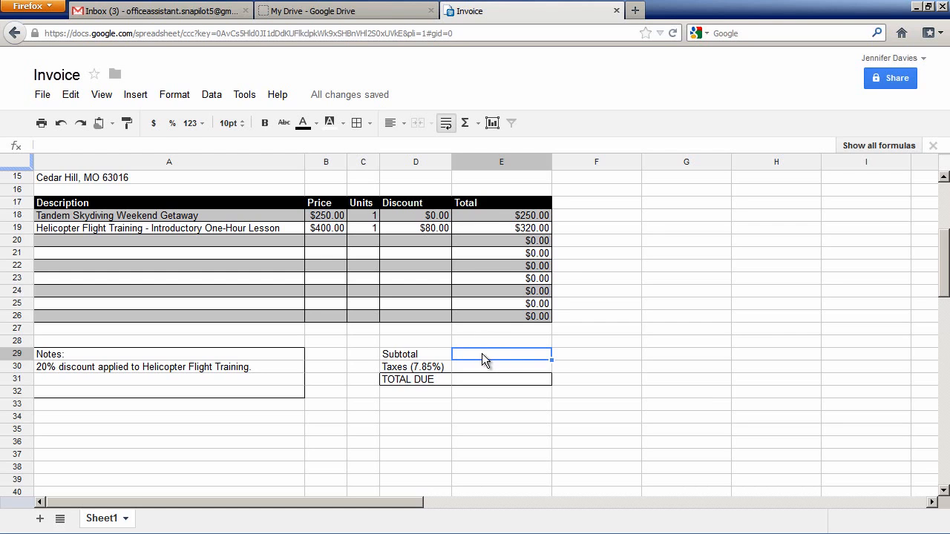
{"action": "left_click", "coordinate": [141, 96]}
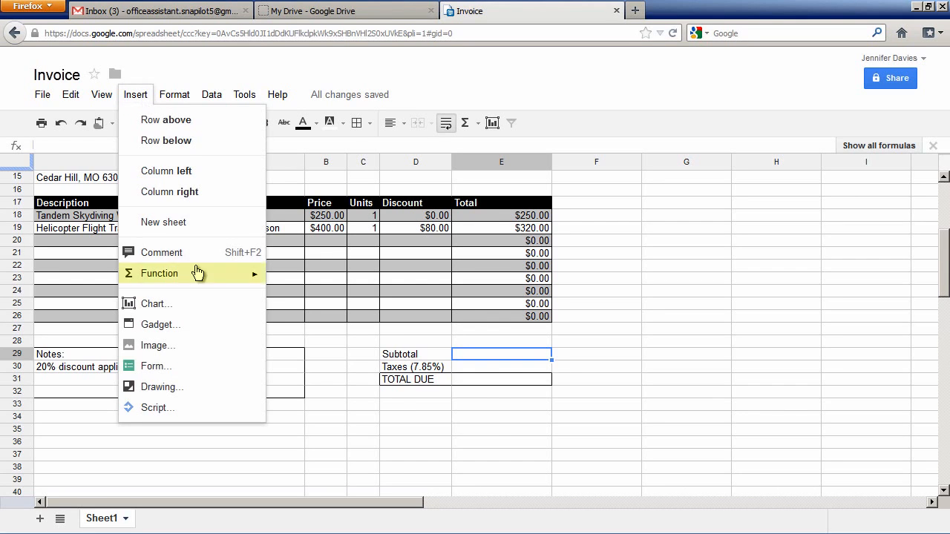
{"action": "mouse_move", "coordinate": [198, 276]}
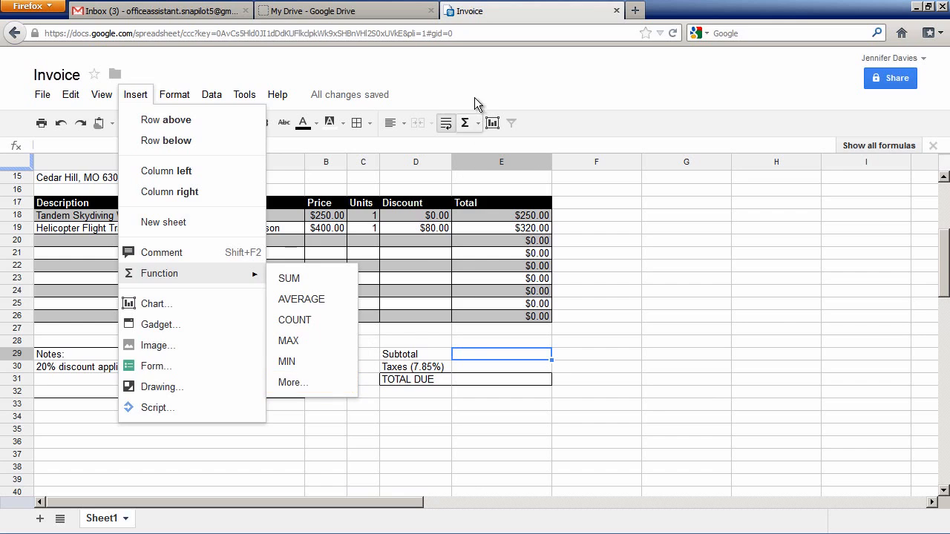
{"action": "left_click", "coordinate": [461, 125]}
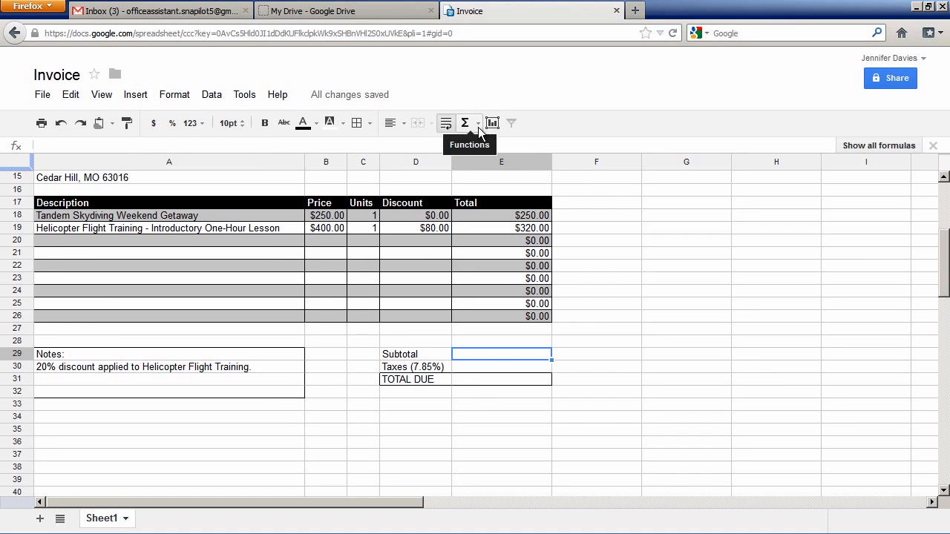
{"action": "left_click", "coordinate": [478, 126]}
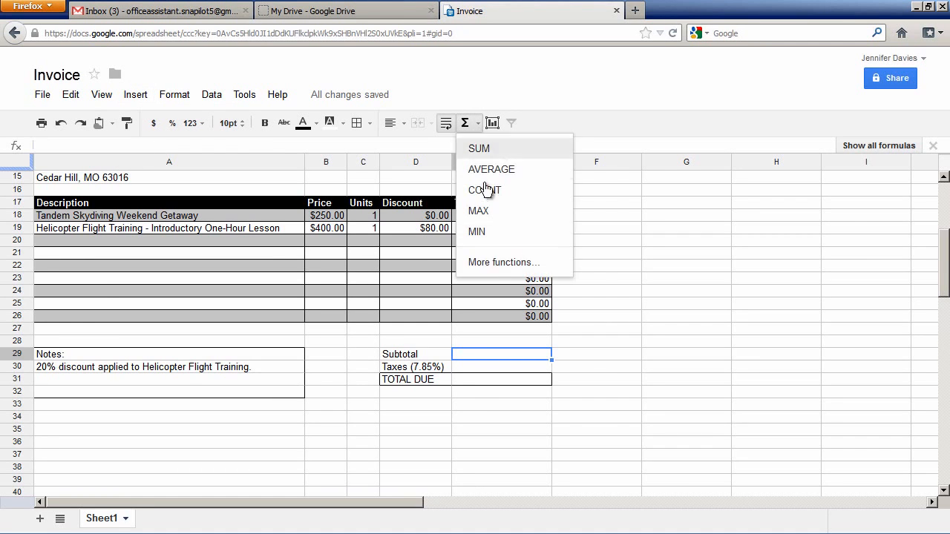
{"action": "left_click", "coordinate": [522, 264]}
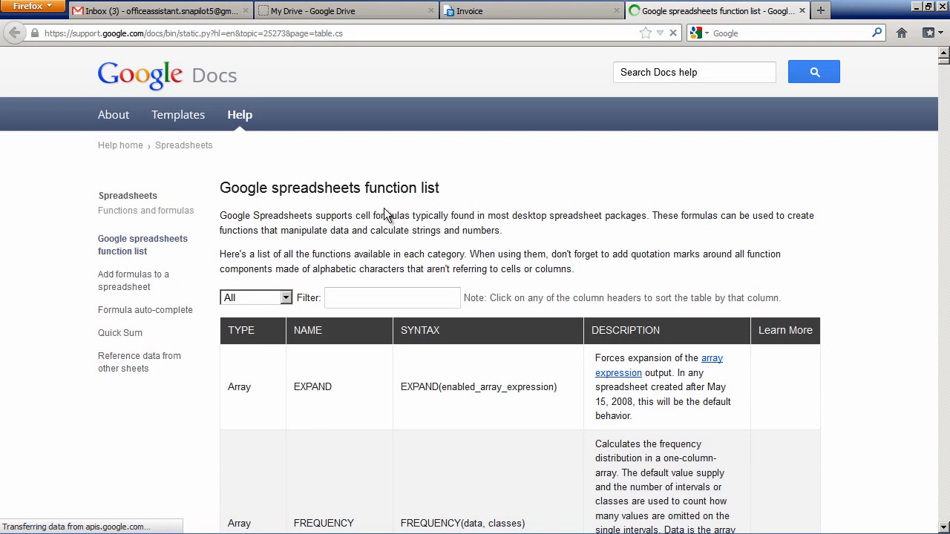
Filter the function list to the Math category and "sum", read the SUM entry, and close the list.
{"action": "left_click", "coordinate": [288, 298]}
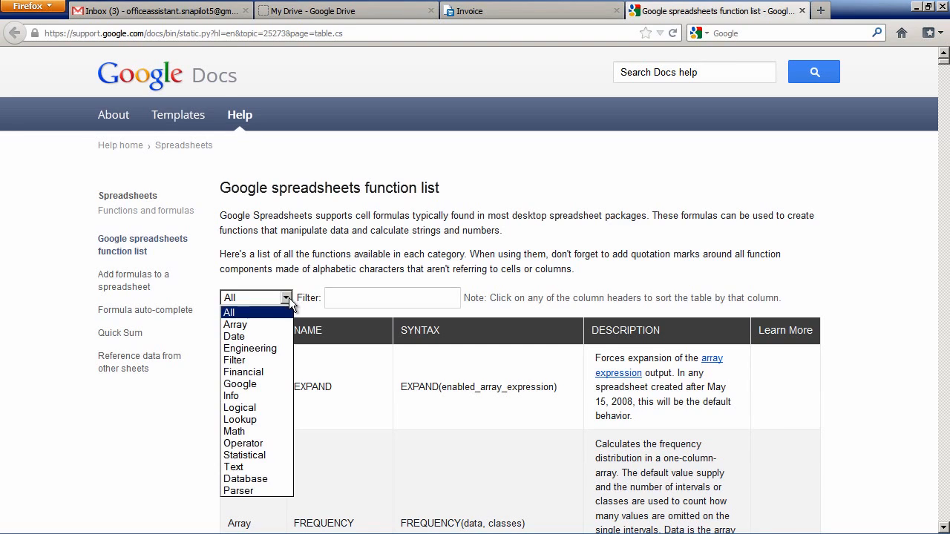
{"action": "left_click", "coordinate": [248, 431]}
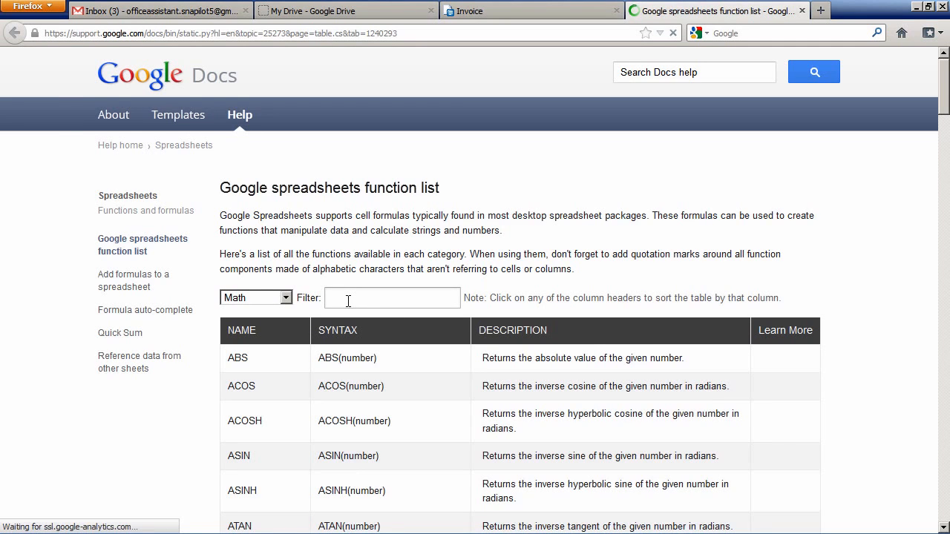
{"action": "left_click", "coordinate": [348, 300]}
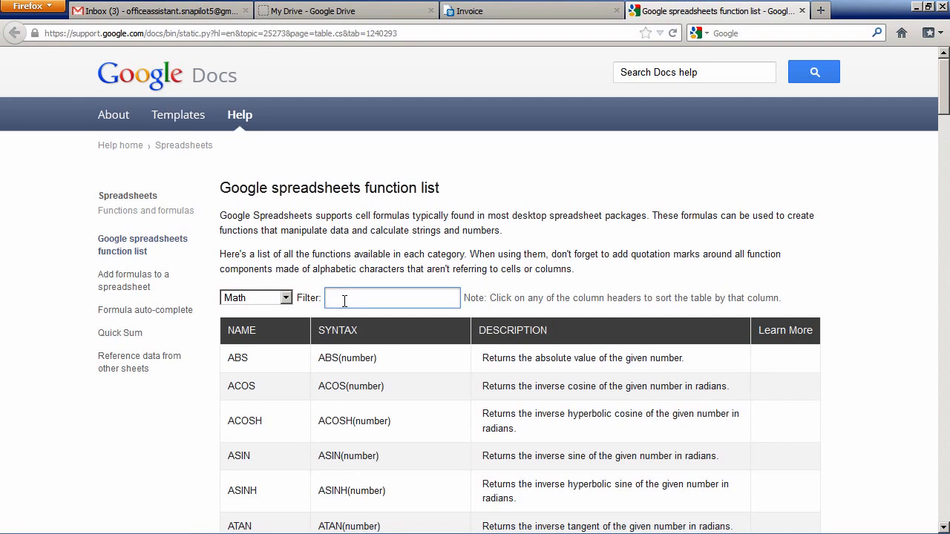
{"action": "type", "text": "sum"}
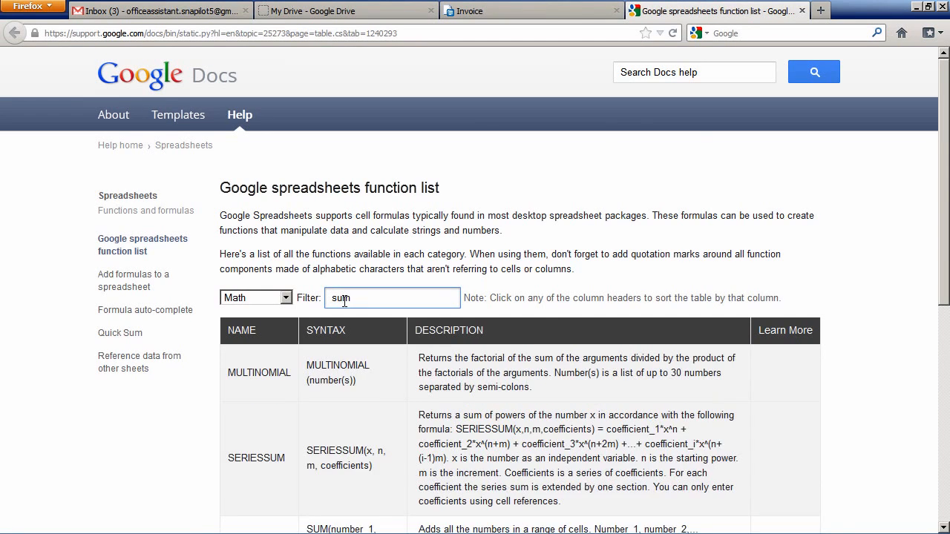
{"action": "scroll", "coordinate": [944, 205], "scroll_direction": "down", "scroll_amount": 1}
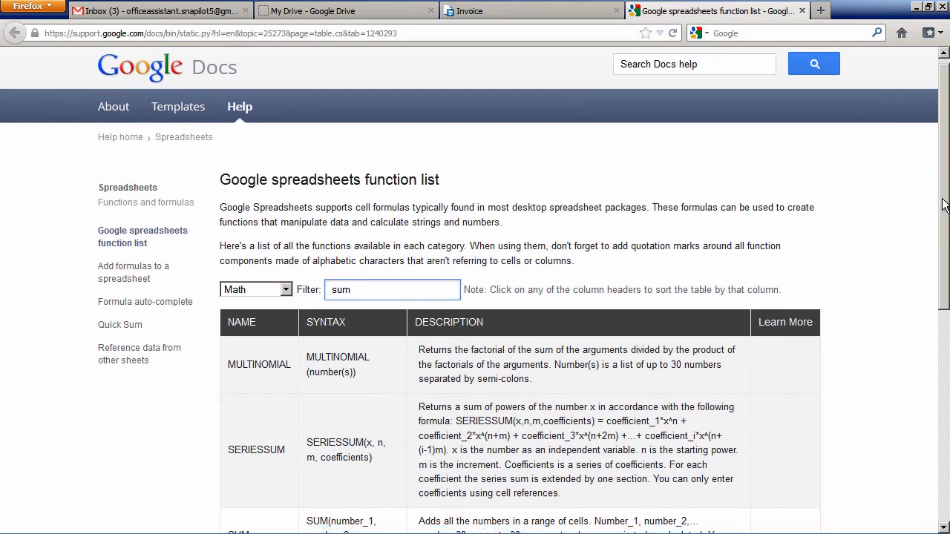
{"action": "scroll", "coordinate": [945, 205], "scroll_direction": "down", "scroll_amount": 4}
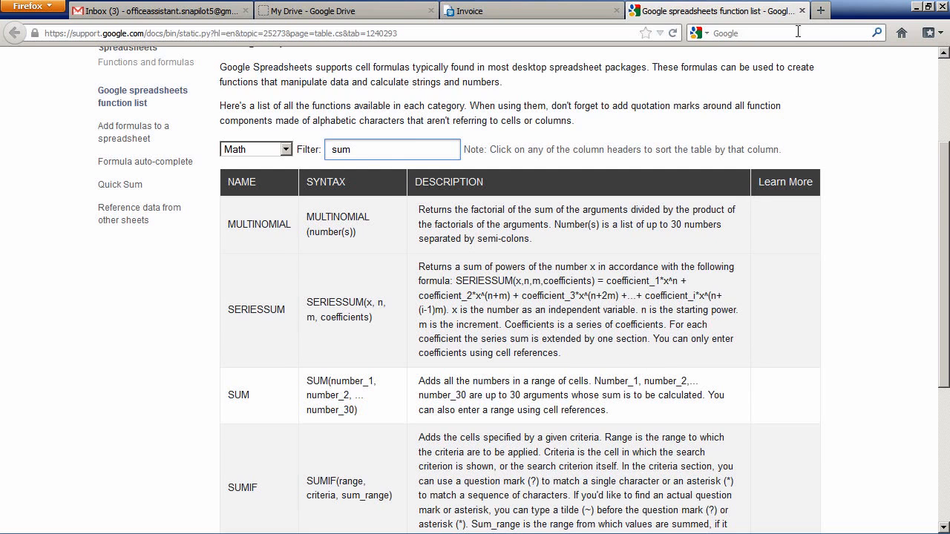
{"action": "left_click", "coordinate": [802, 10]}
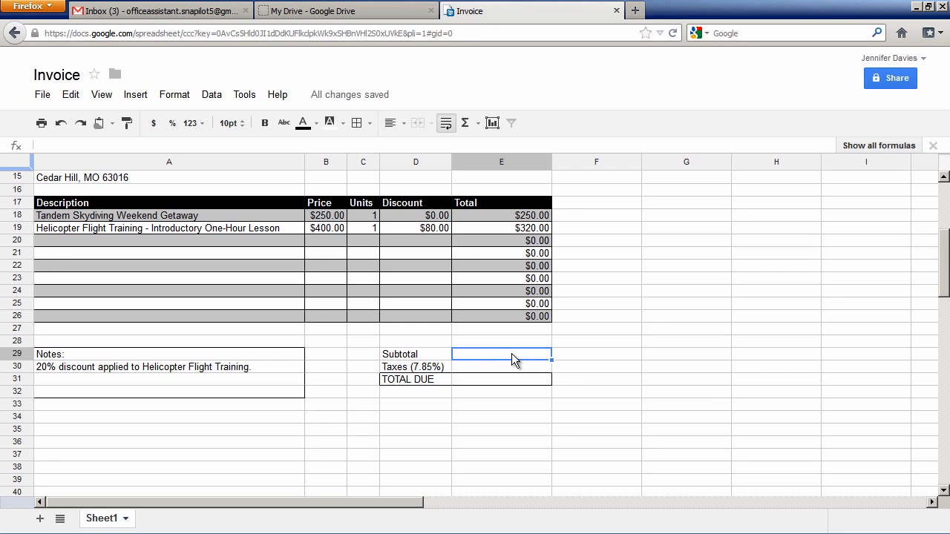
Enter the formula =sum(E18:E26) in the Subtotal cell E29 and check the resulting cell's formula.
{"action": "type", "text": "=su"}
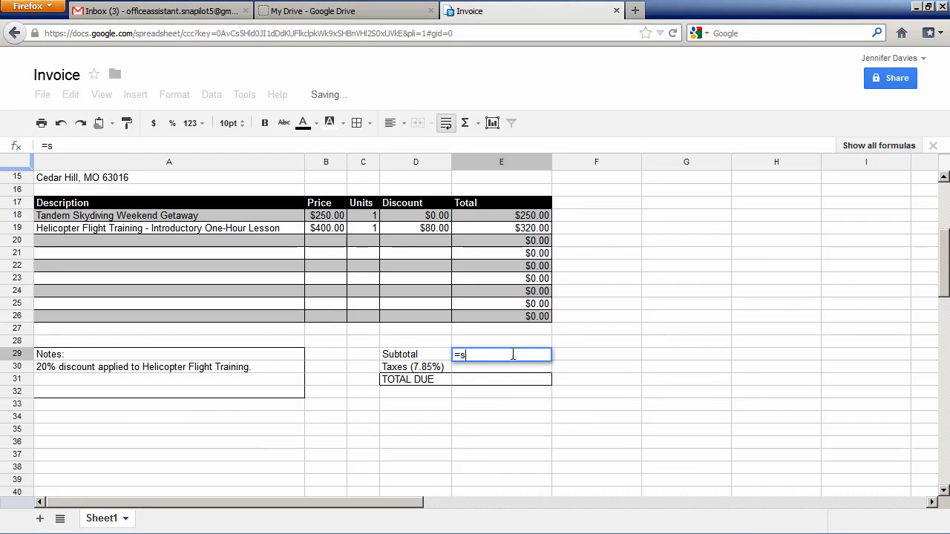
{"action": "type", "text": "m"}
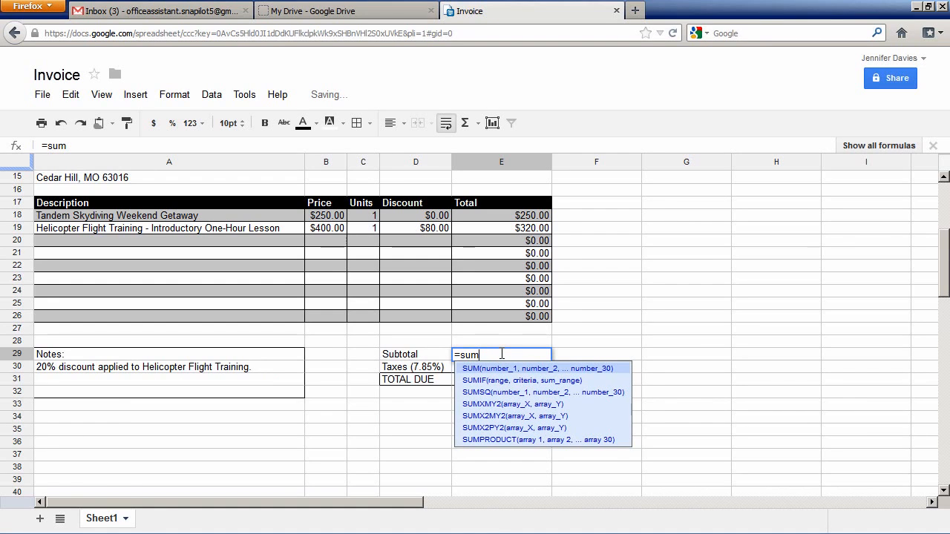
{"action": "type", "text": "("}
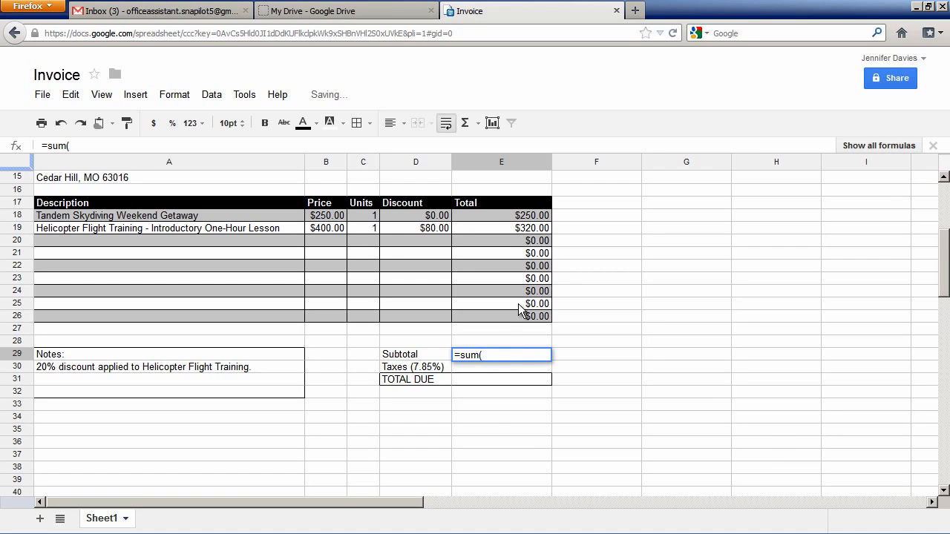
{"action": "left_click_drag", "start_coordinate": [496, 216], "coordinate": [497, 317]}
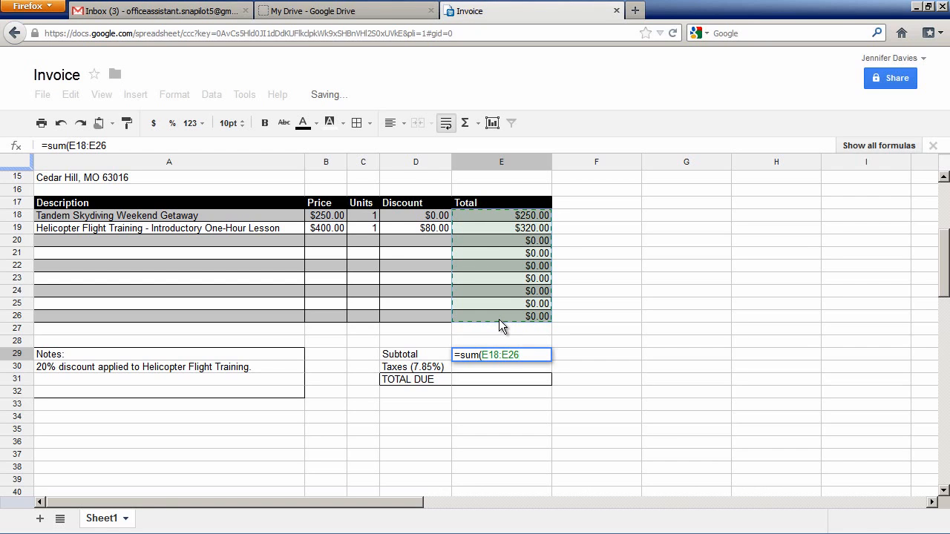
{"action": "key", "text": "Return"}
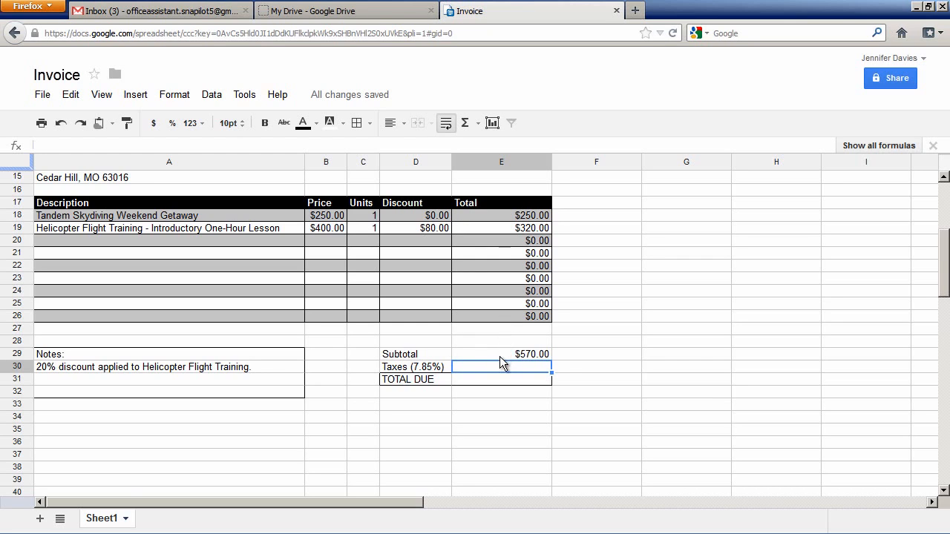
{"action": "left_click", "coordinate": [504, 353]}
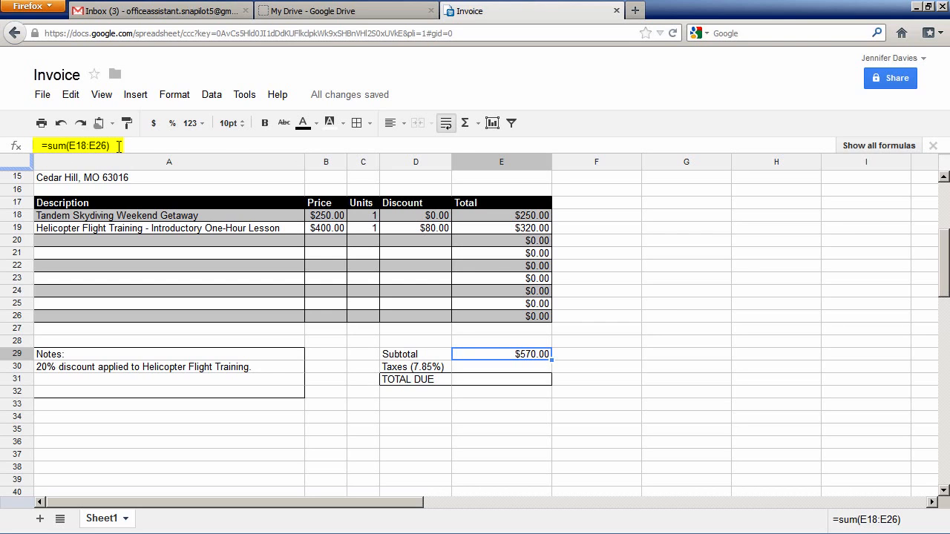
Calculate the 7.85% taxes in cell E30 with the formula =E29*0.0785.
{"action": "left_click", "coordinate": [539, 372]}
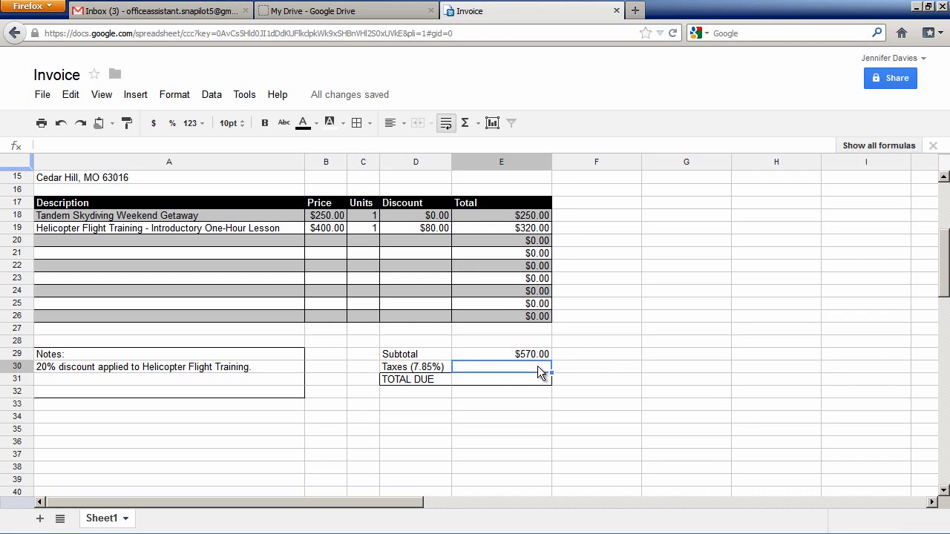
{"action": "type", "text": "="}
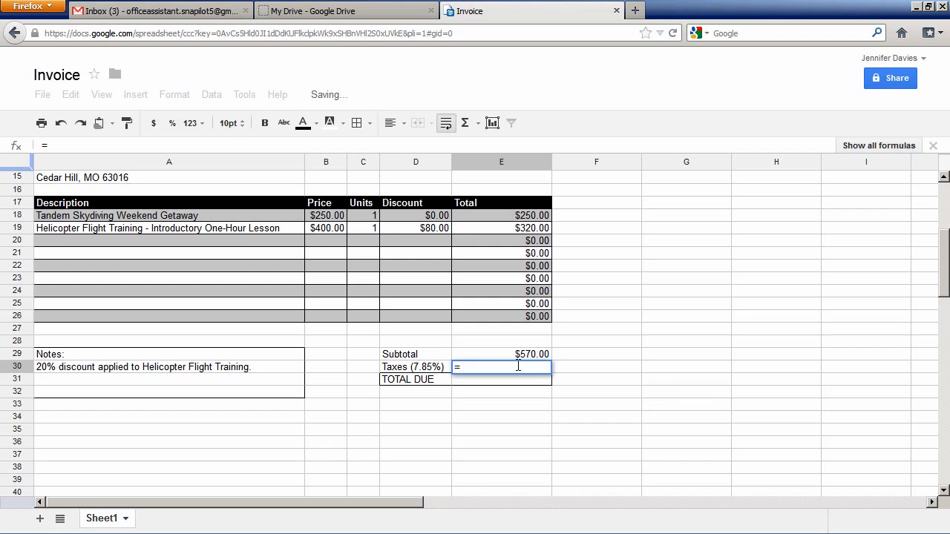
{"action": "key", "text": "Up"}
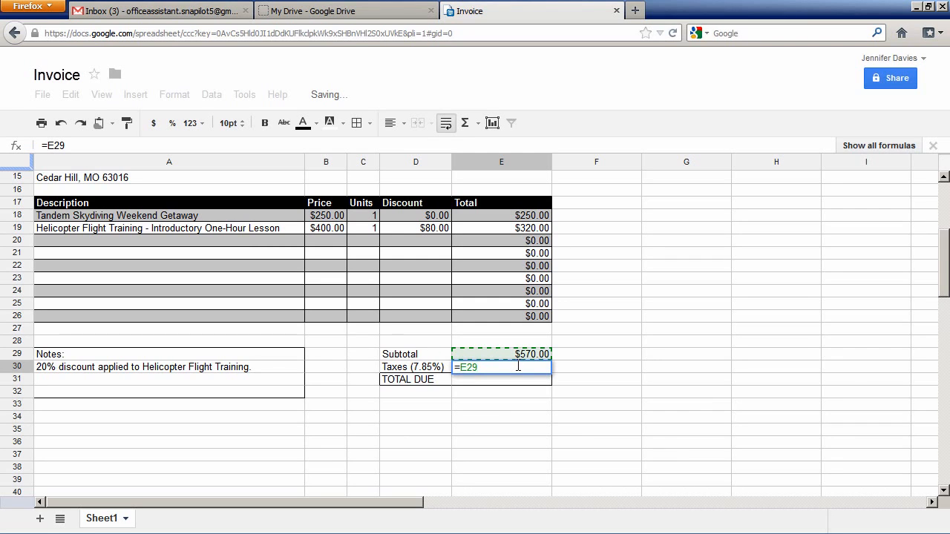
{"action": "type", "text": "*0.0785"}
{"action": "key", "text": "Return"}
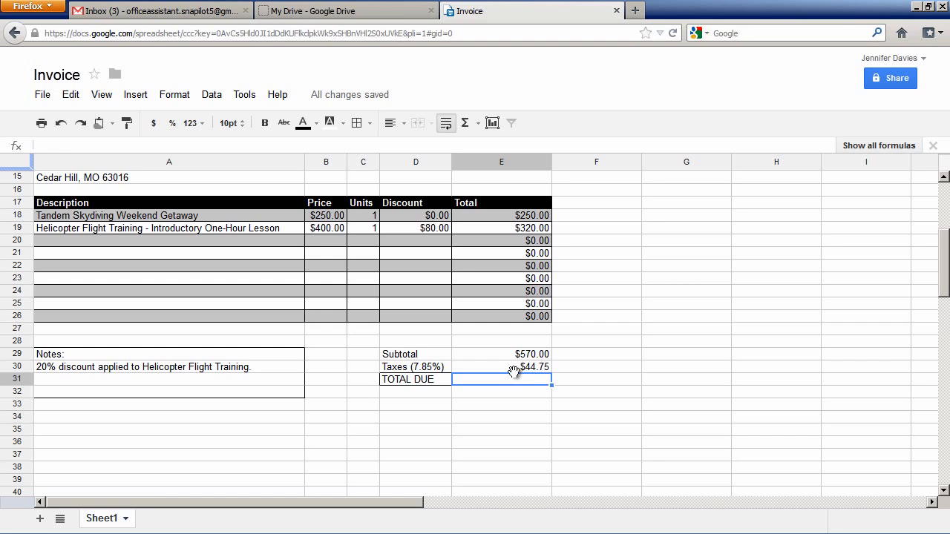
Enter =E29+E30 in the TOTAL DUE cell E31 by picking the Subtotal and Taxes cells, and clear it again.
{"action": "type", "text": "="}
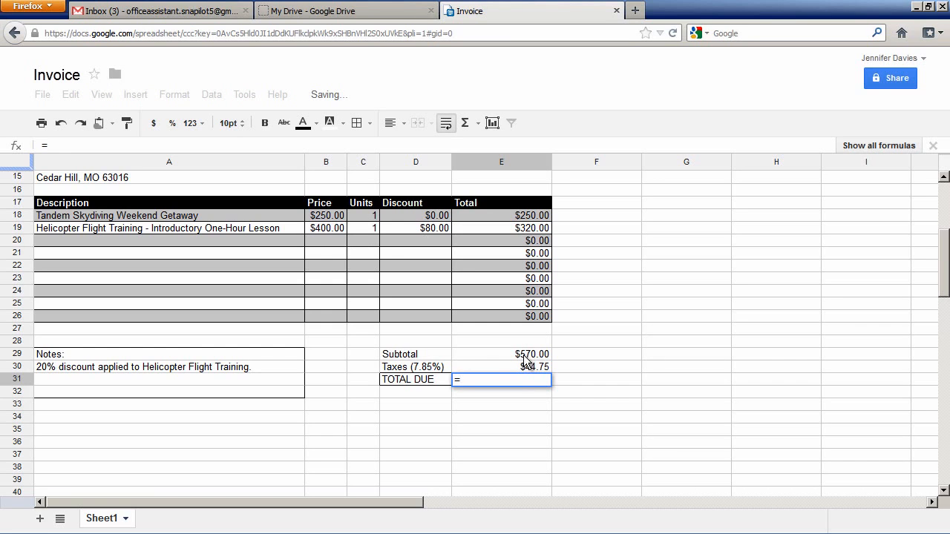
{"action": "left_click", "coordinate": [524, 356]}
{"action": "type", "text": "+"}
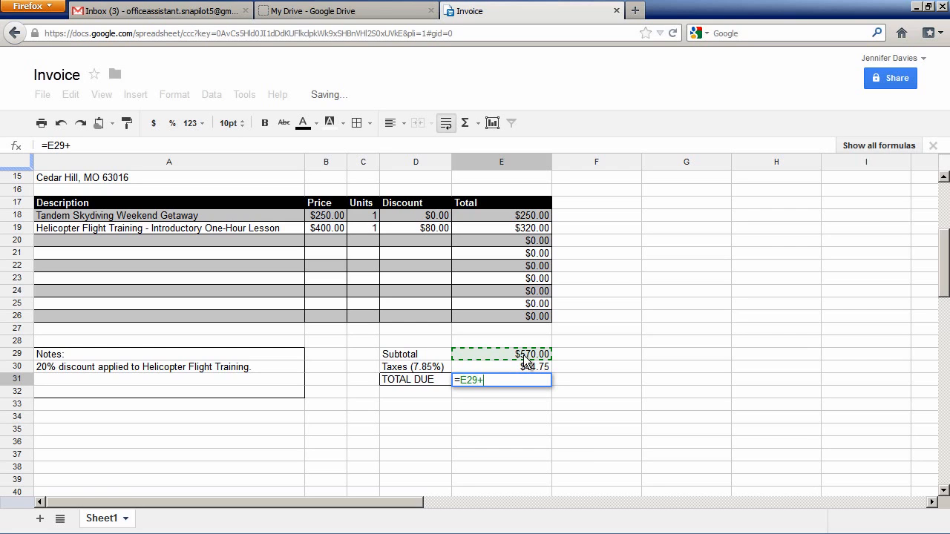
{"action": "left_click", "coordinate": [517, 368]}
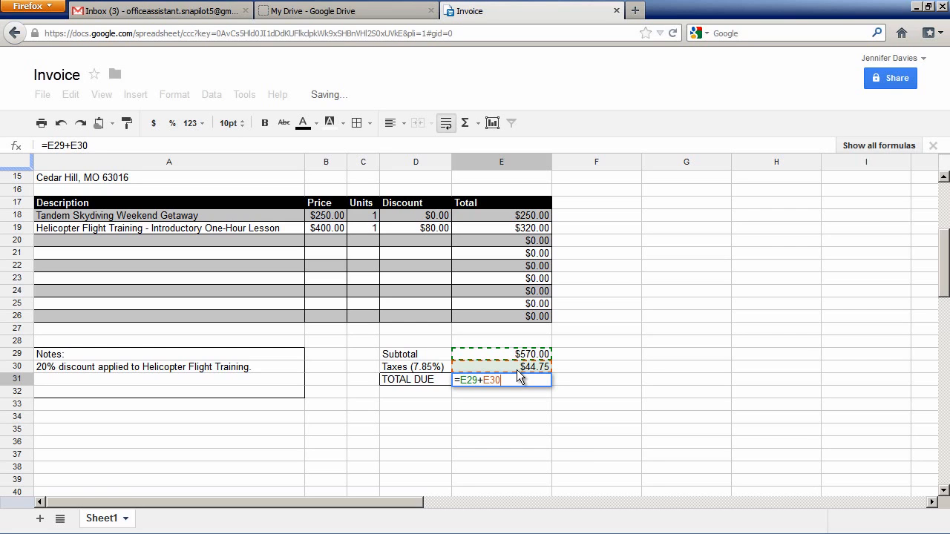
{"action": "key", "text": "Return"}
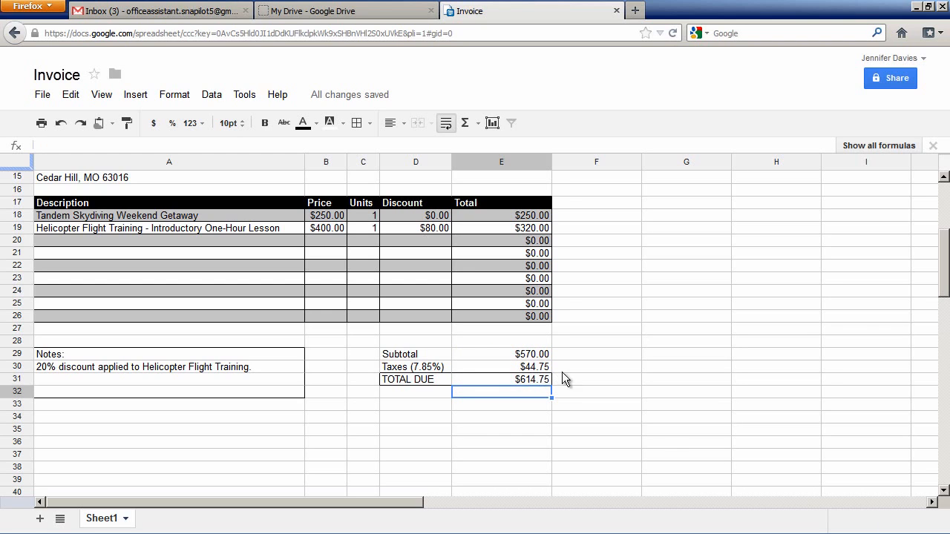
{"action": "key", "text": "Up"}
{"action": "key", "text": "Delete"}
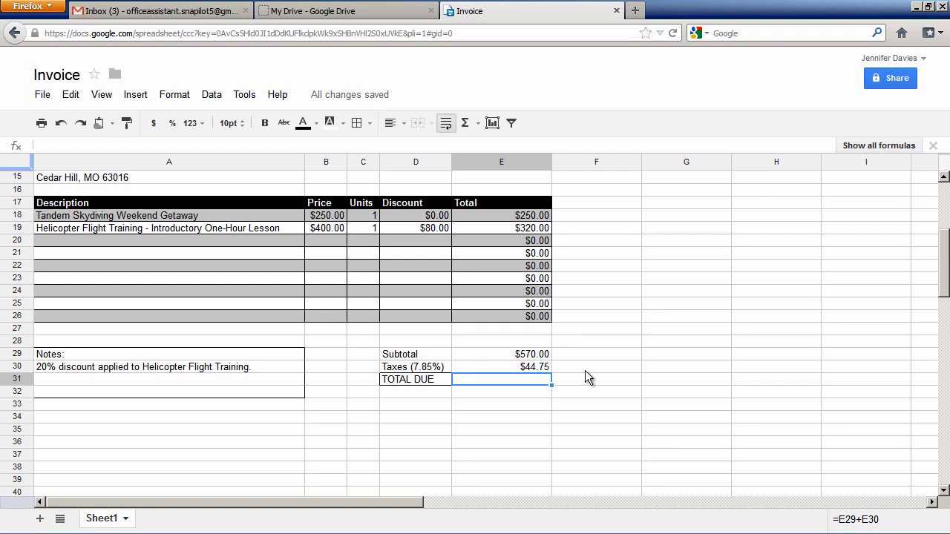
Write the formula =e29+e30 in the empty TOTAL DUE cell E31 and check the entered formula.
{"action": "type", "text": "="}
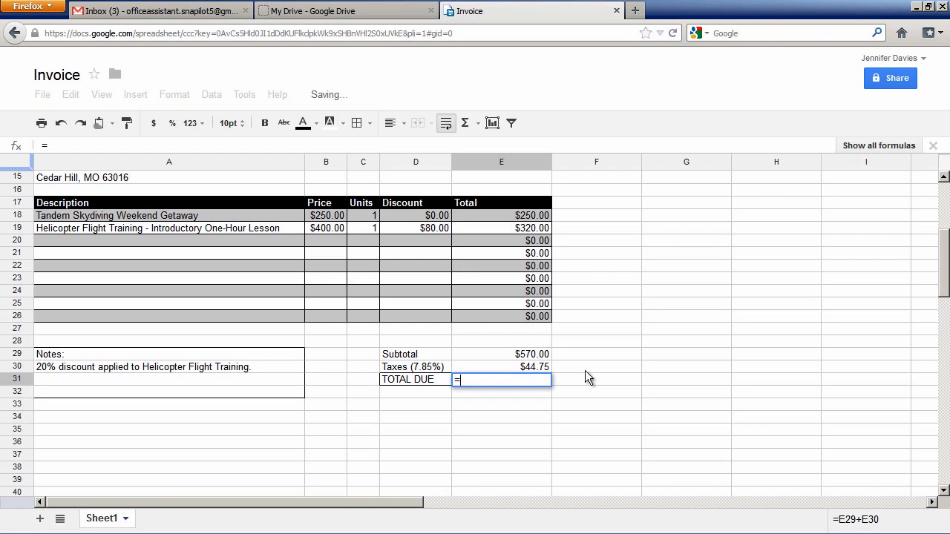
{"action": "type", "text": "e29+e30"}
{"action": "key", "text": "Return"}
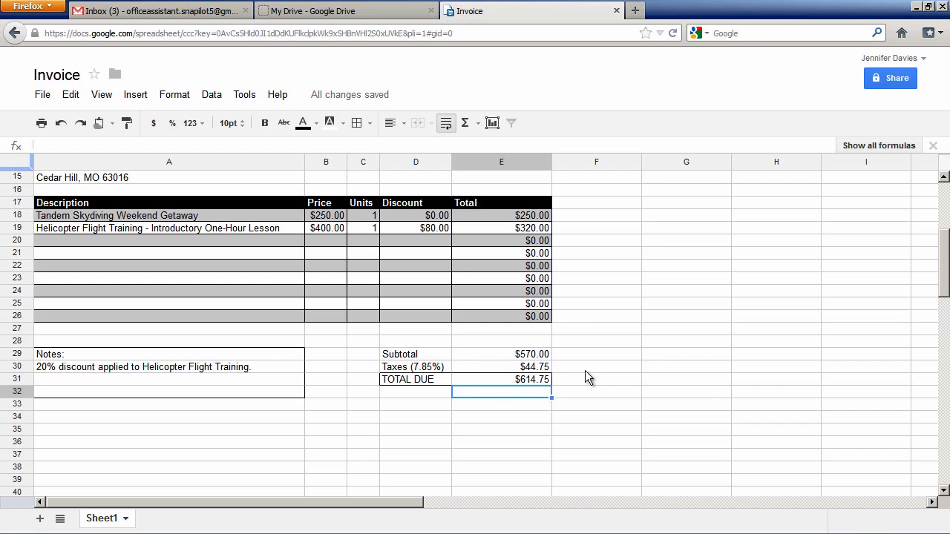
{"action": "left_click", "coordinate": [532, 380]}
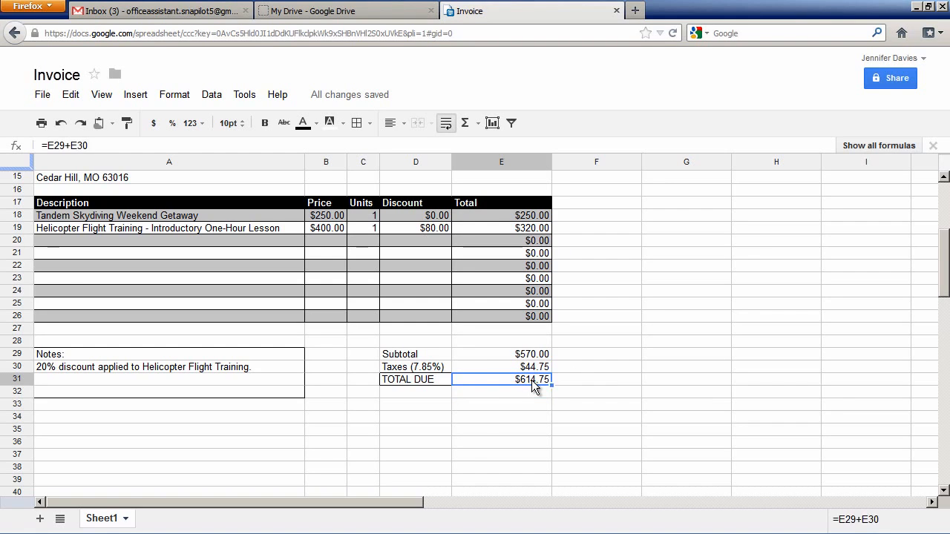
{"action": "left_click", "coordinate": [525, 388]}
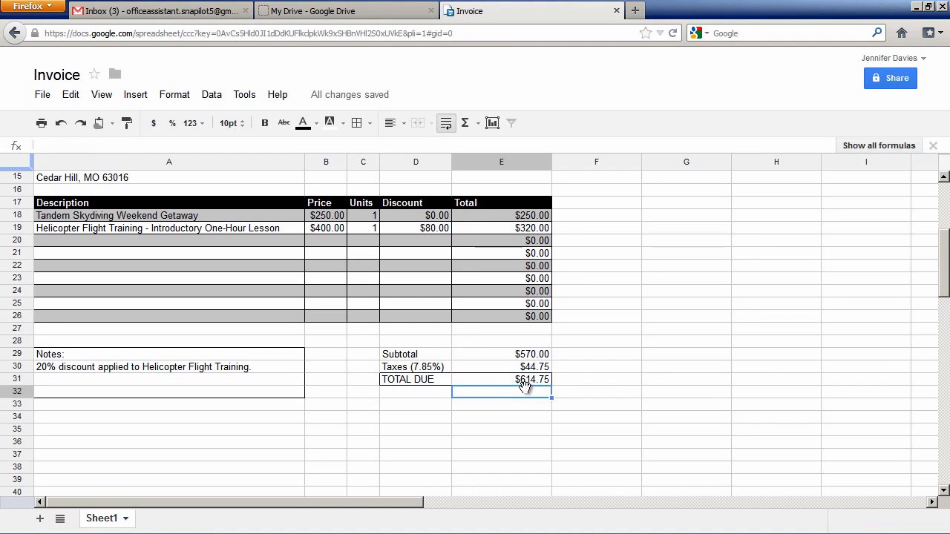